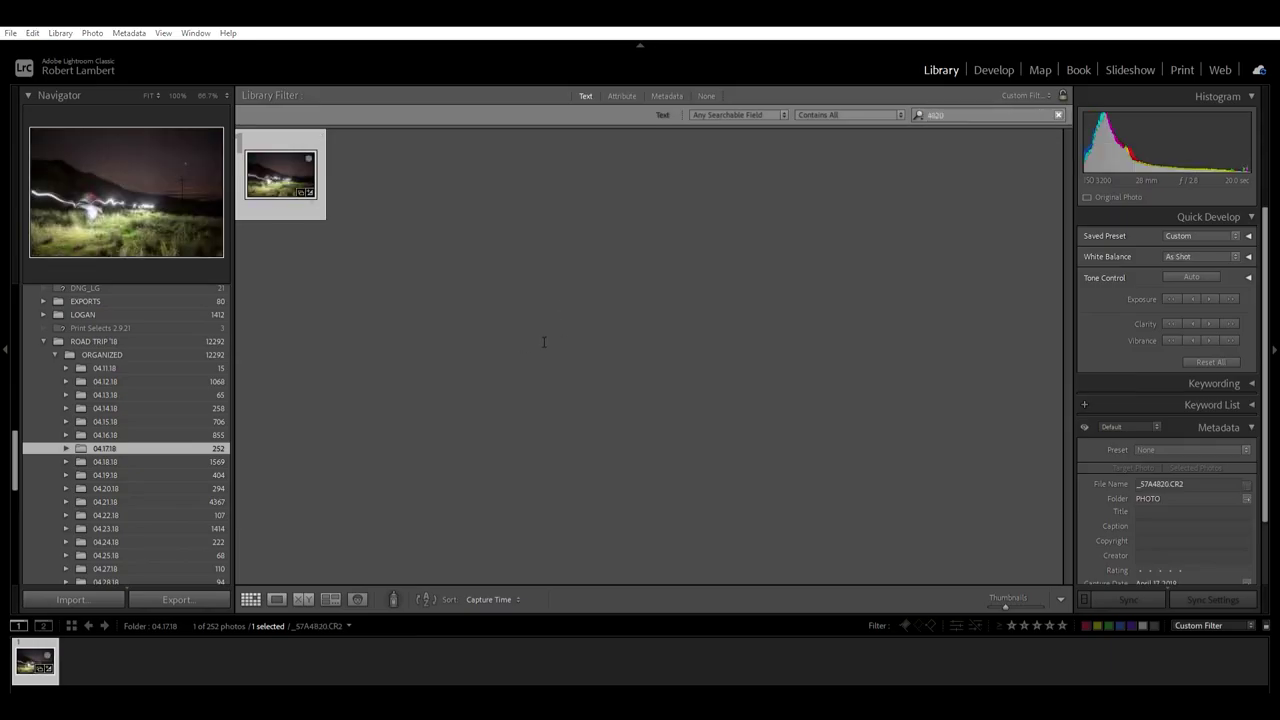
Step: Browse folders 04.27.18, 03.21.18 and 05.14.18 in the Folders panel
{"action": "left_click", "coordinate": [105, 568]}
{"action": "left_click", "coordinate": [90, 311]}
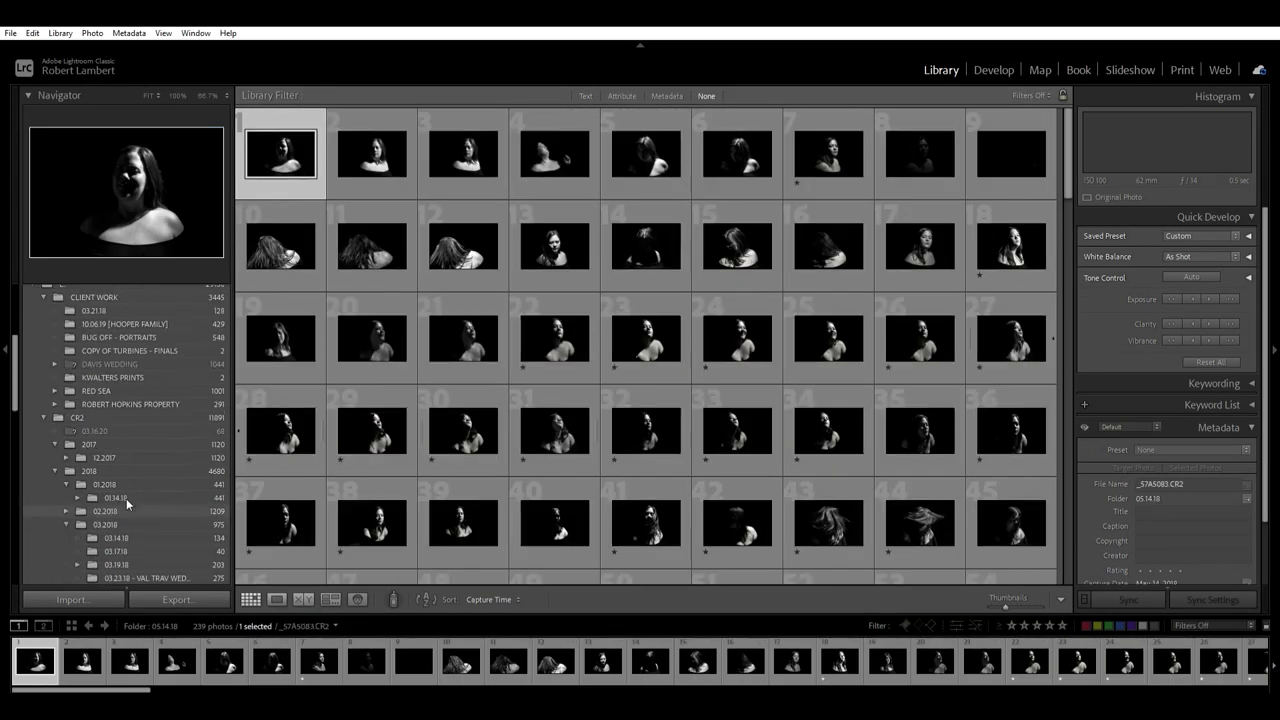
{"action": "left_click", "coordinate": [105, 310]}
{"action": "left_click", "coordinate": [97, 432]}
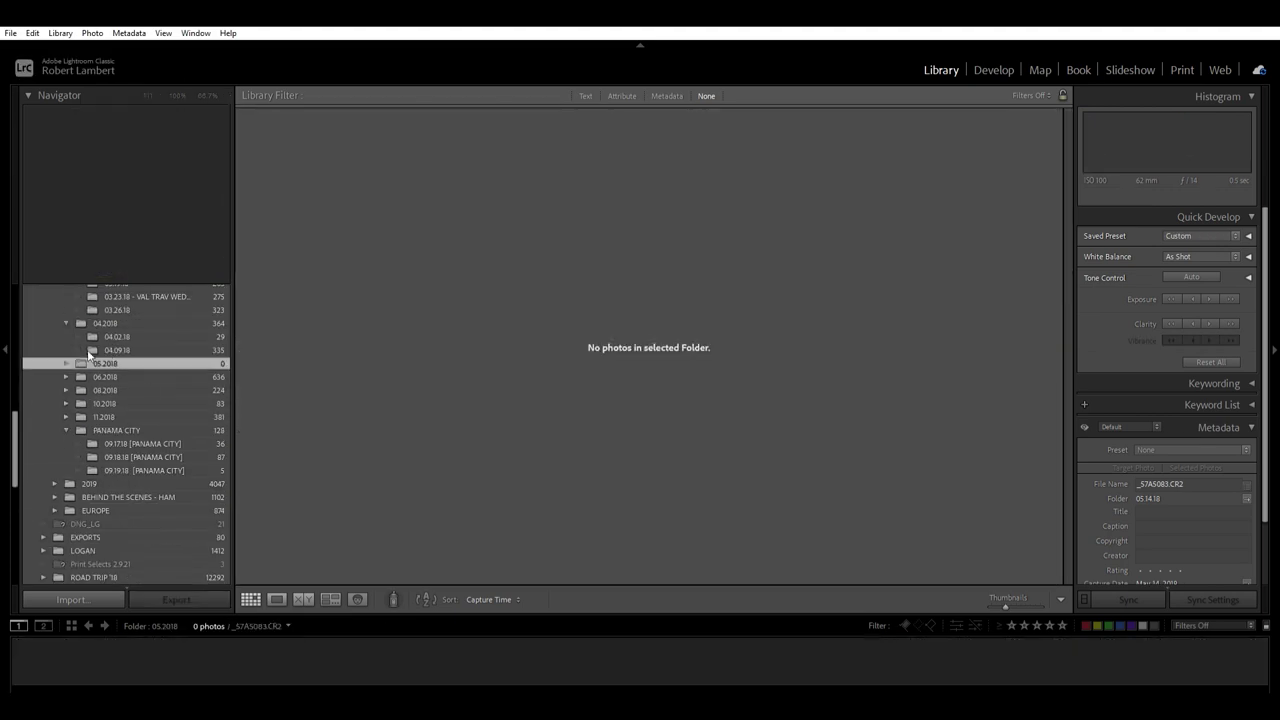
{"action": "left_click", "coordinate": [100, 365]}
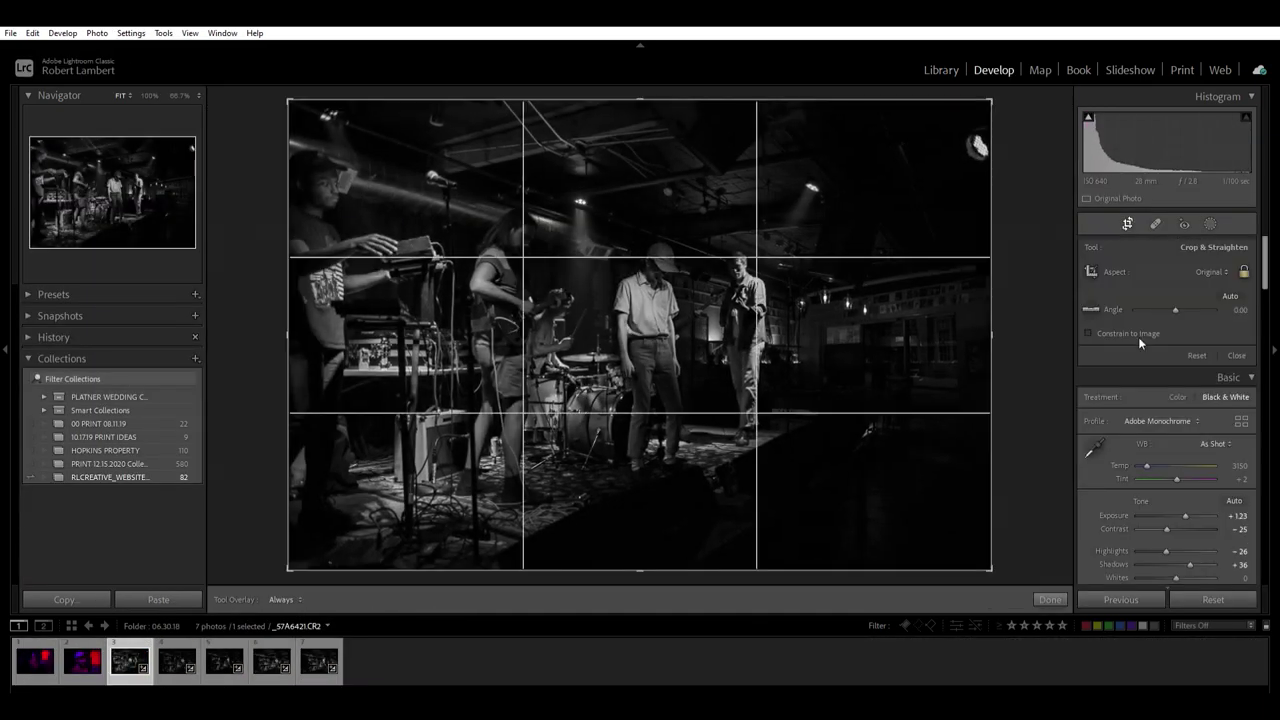
Step: Straighten and commit the band photo's crop with the Angle slider, then open the next portrait
{"action": "left_click_drag", "start_coordinate": [1000, 578], "coordinate": [951, 529]}
{"action": "key", "text": "Return"}
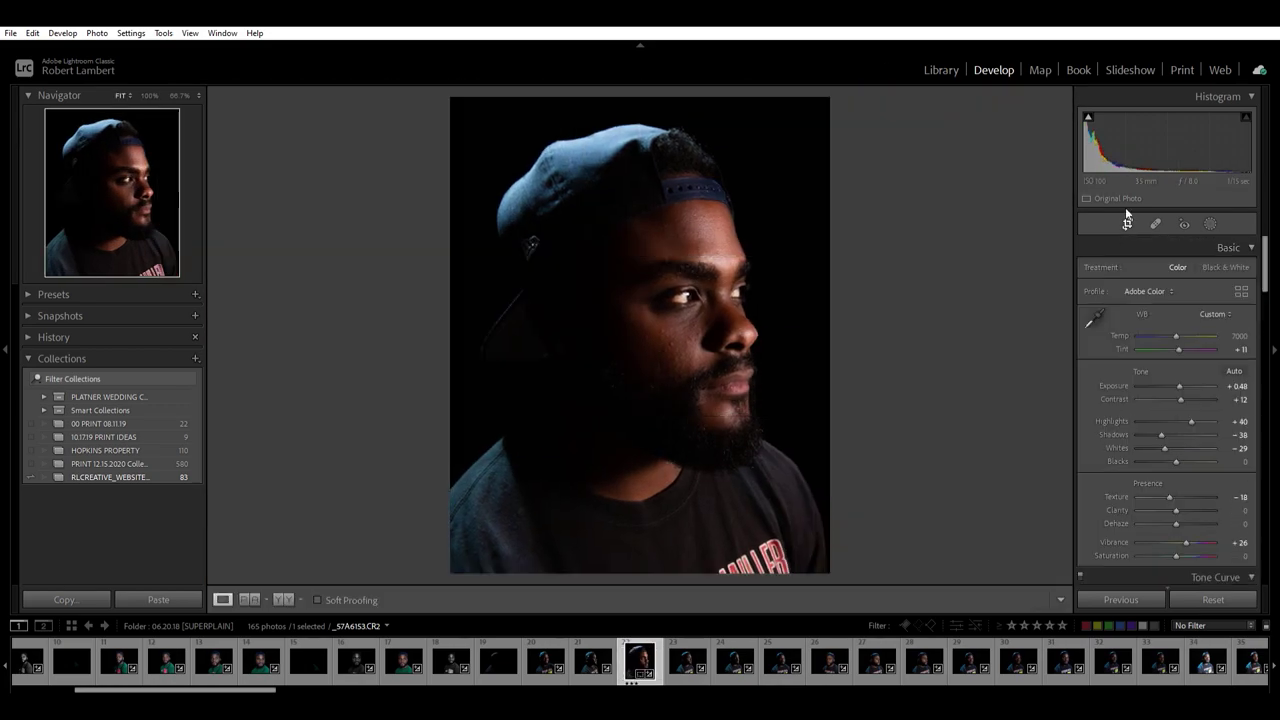
{"action": "scroll", "coordinate": [1161, 391], "scroll_direction": "down", "scroll_amount": 5}
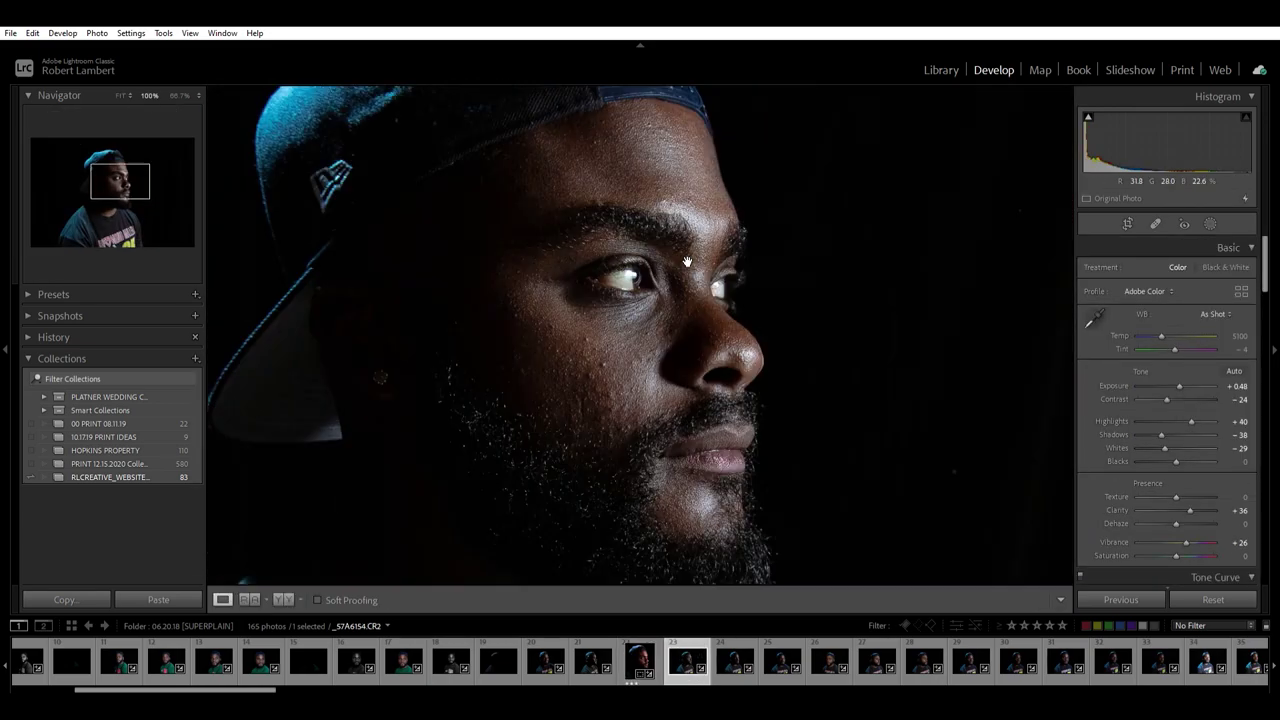
{"action": "left_click", "coordinate": [686, 663]}
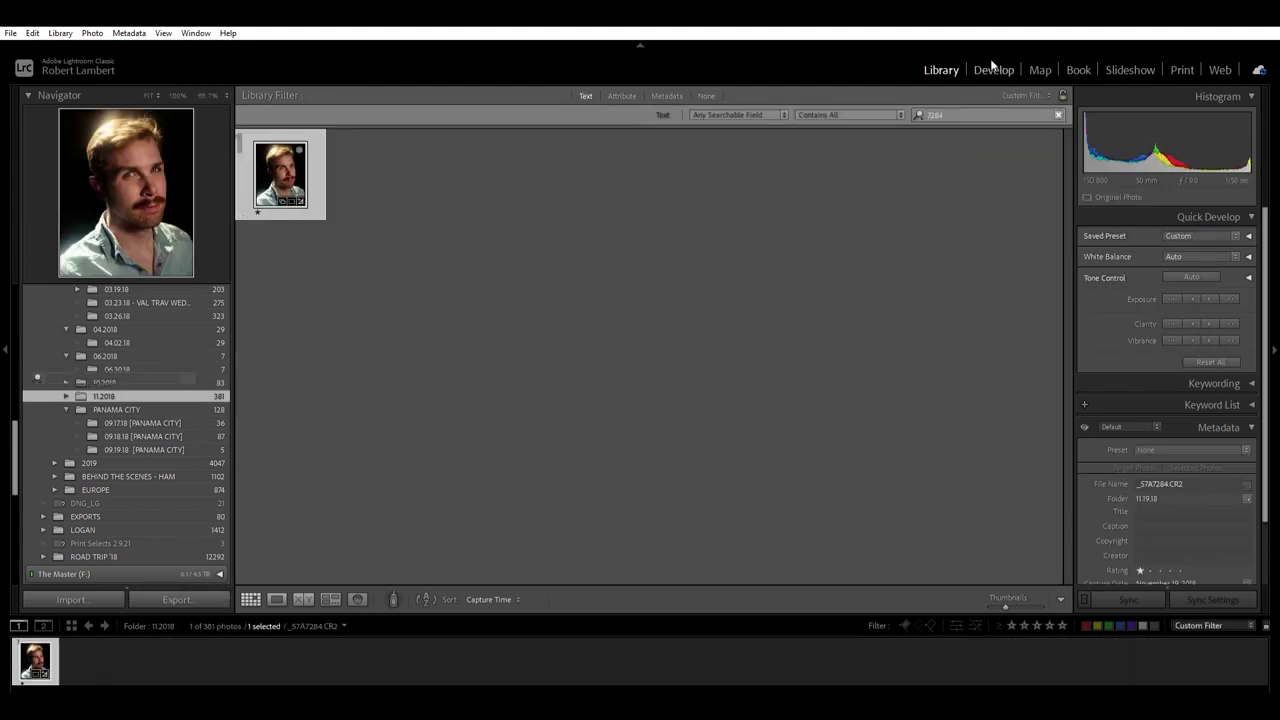
Step: Open the found portrait in Develop and show the RLCREATIVE_WEBSITE collection's photos
{"action": "left_click", "coordinate": [993, 68]}
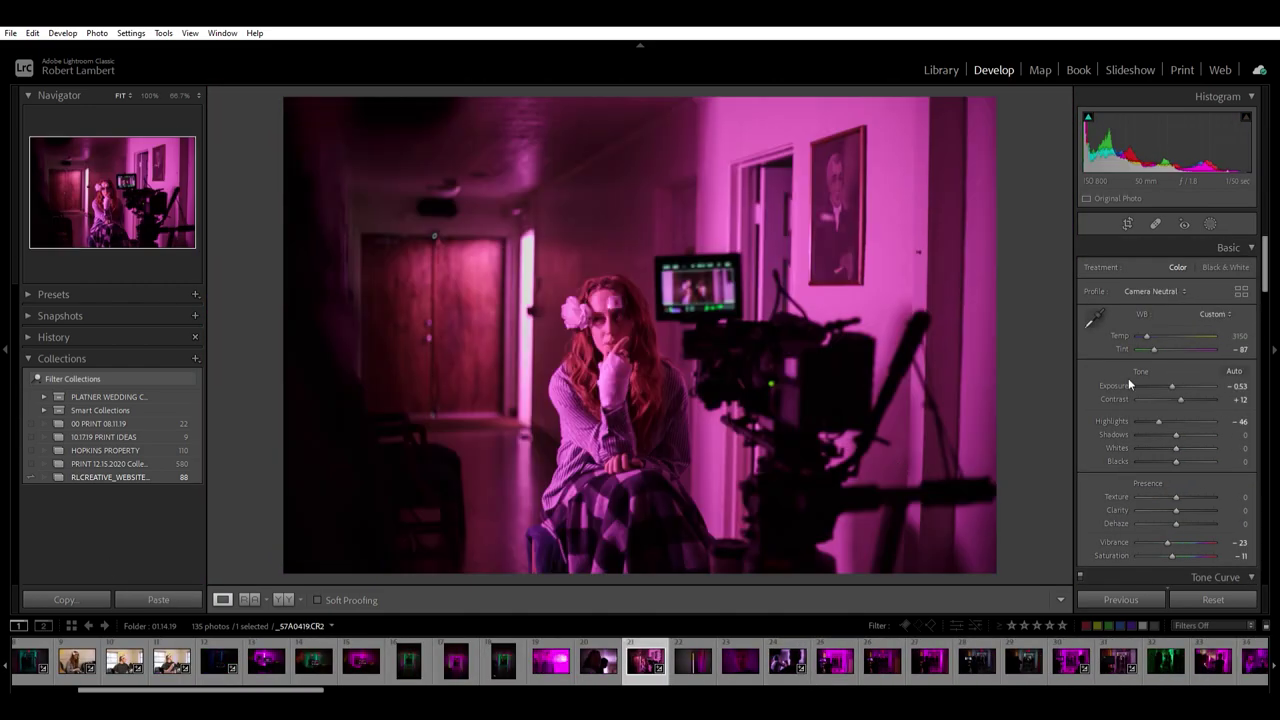
{"action": "left_click", "coordinate": [110, 477]}
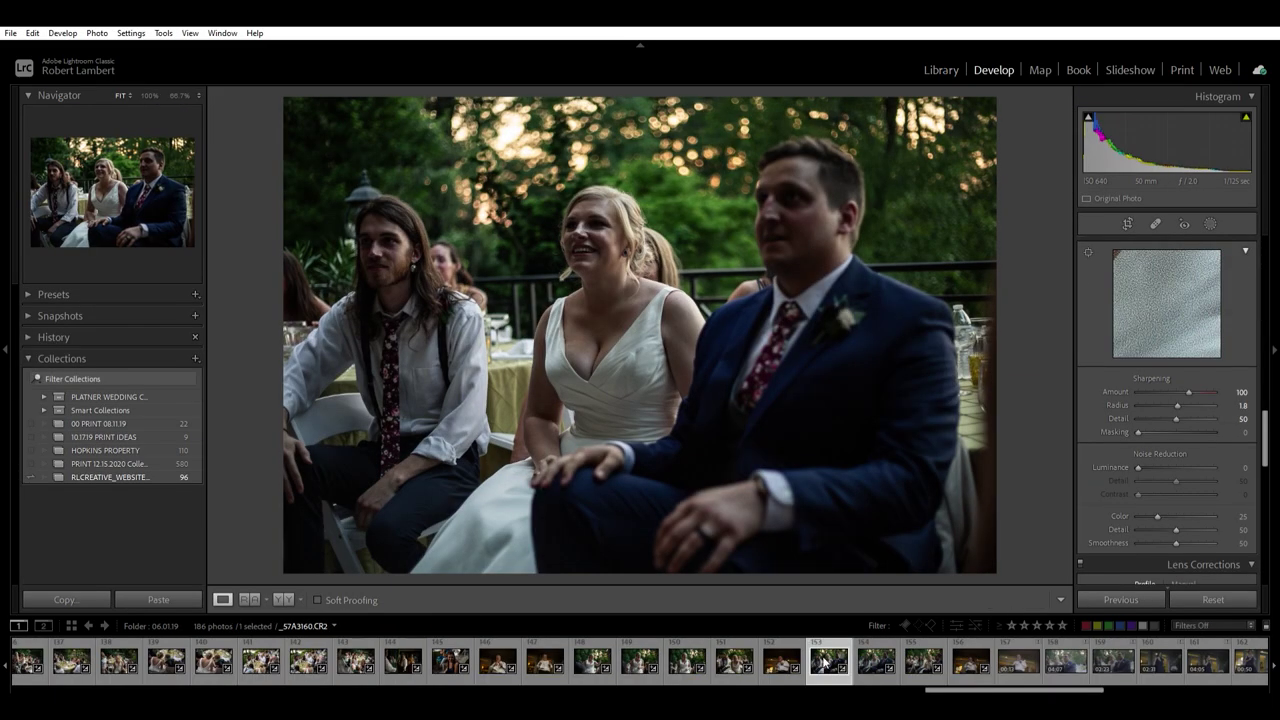
Step: View sharpening settings of several wedding photos, including the reception table and three seated people
{"action": "left_click", "coordinate": [303, 659]}
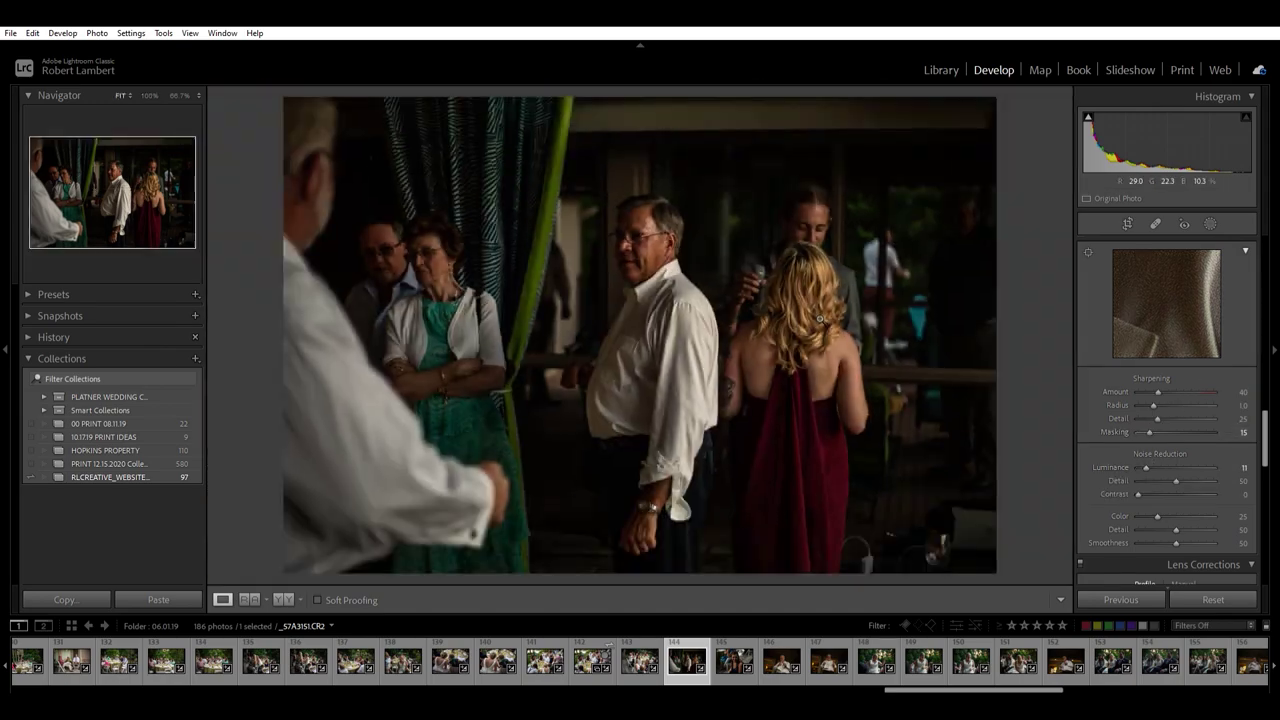
{"action": "left_click", "coordinate": [452, 662]}
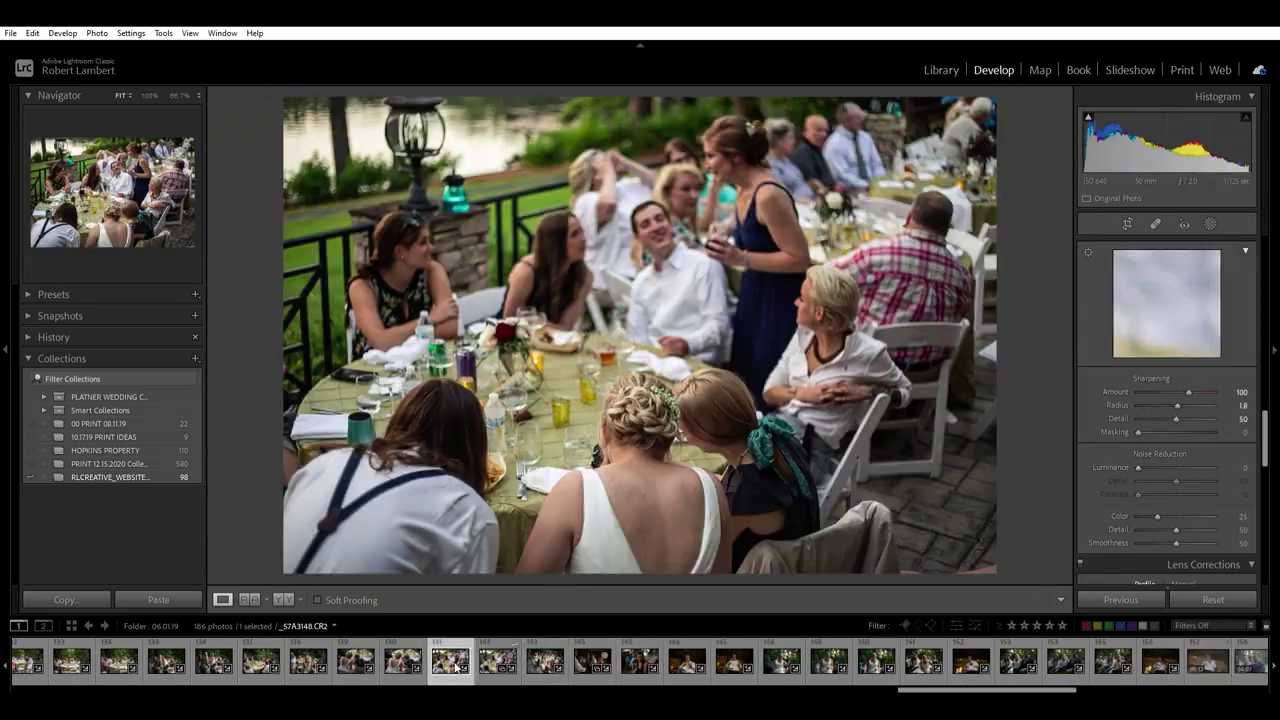
{"action": "left_click", "coordinate": [428, 662]}
{"action": "left_click", "coordinate": [331, 664]}
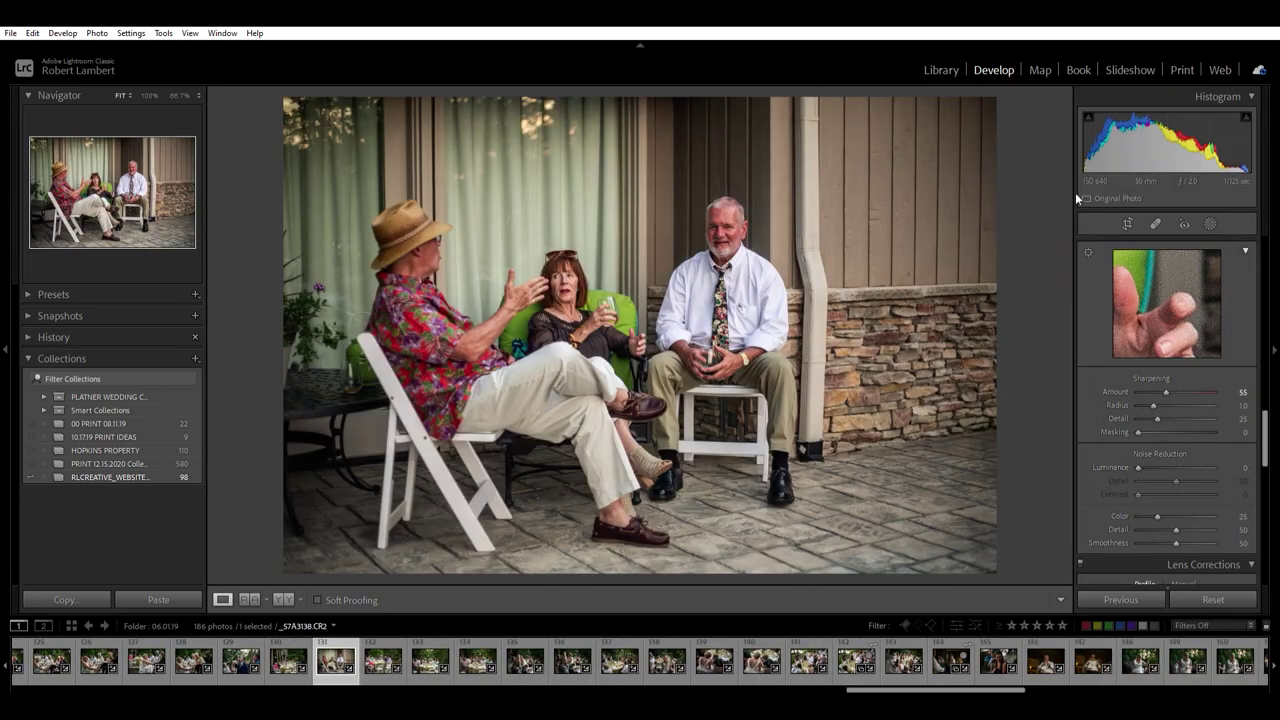
Step: Step back through earlier wedding photos to the woman in green, then open a group shot
{"action": "key", "text": "Left"}
{"action": "key", "text": "Left"}
{"action": "key", "text": "Left"}
{"action": "key", "text": "Left"}
{"action": "key", "text": "Left"}
{"action": "key", "text": "Left"}
{"action": "key", "text": "Left"}
{"action": "key", "text": "Left"}
{"action": "key", "text": "Left"}
{"action": "key", "text": "Left"}
{"action": "key", "text": "Left"}
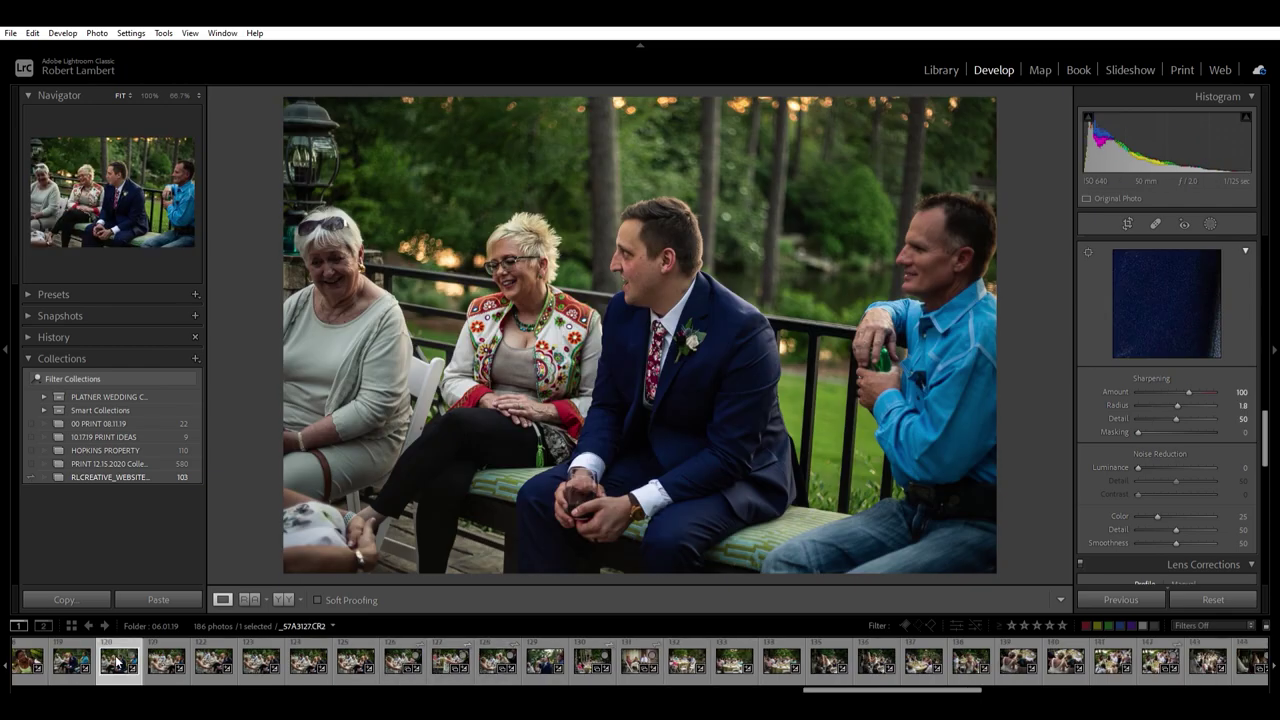
{"action": "key", "text": "Left"}
{"action": "key", "text": "Left"}
{"action": "key", "text": "Left"}
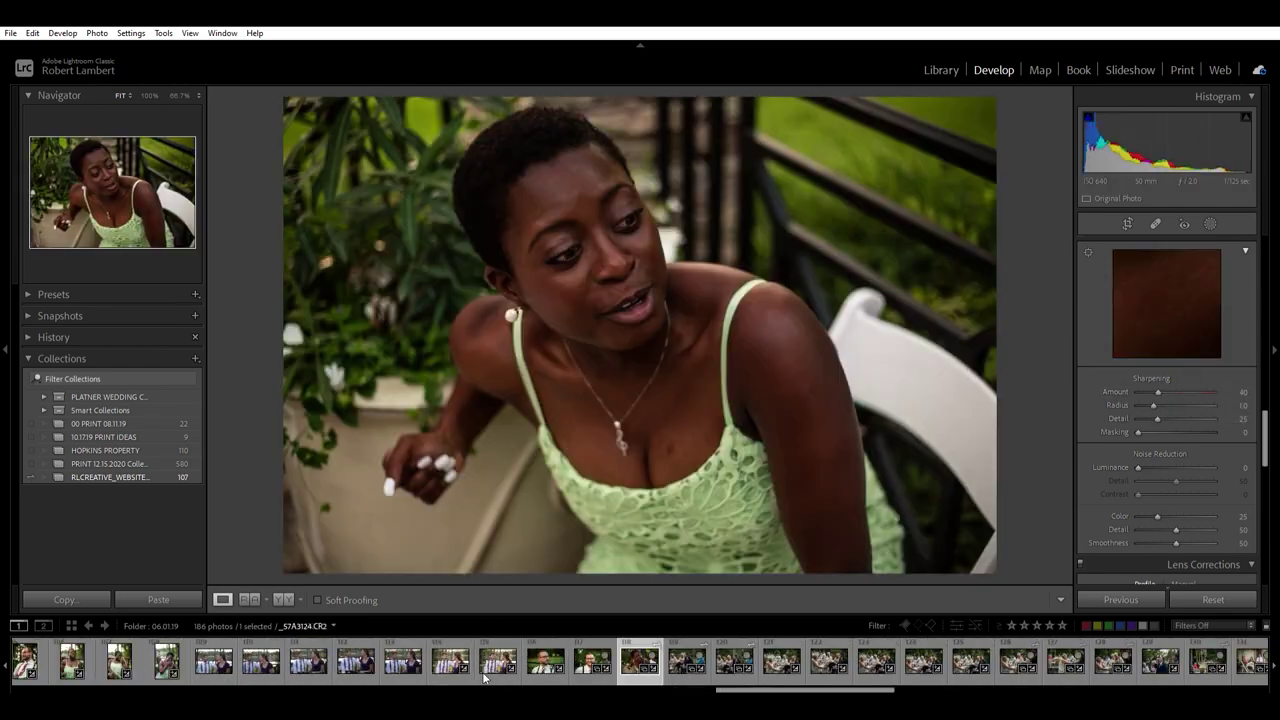
{"action": "key", "text": "Left"}
{"action": "key", "text": "Left"}
{"action": "key", "text": "Left"}
{"action": "key", "text": "Left"}
{"action": "key", "text": "Left"}
{"action": "key", "text": "Left"}
{"action": "key", "text": "Left"}
{"action": "key", "text": "Left"}
{"action": "key", "text": "Left"}
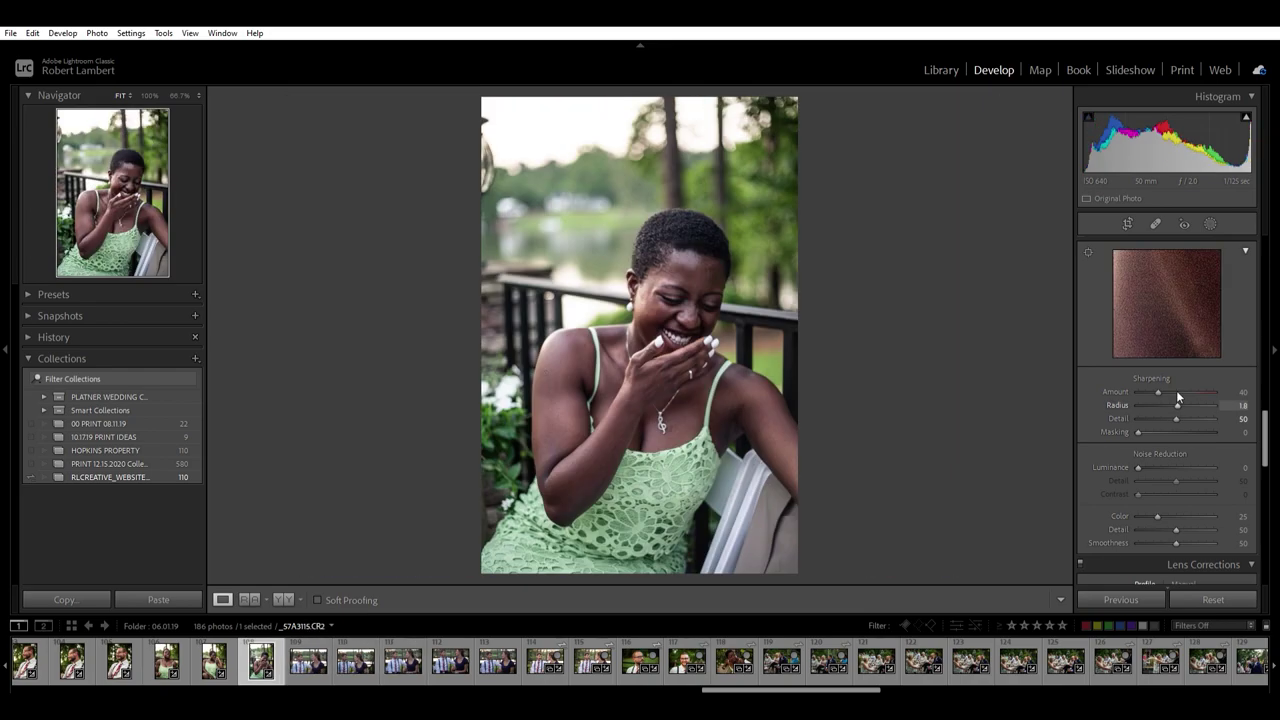
{"action": "key", "text": "Left"}
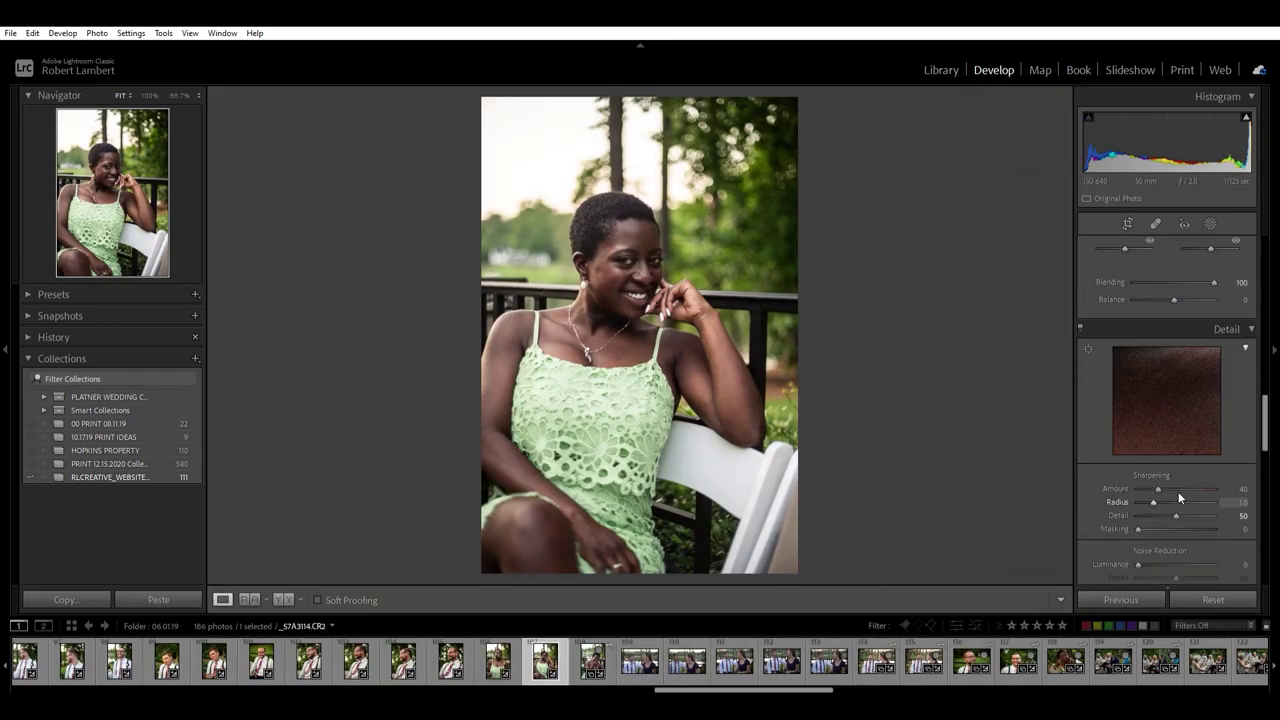
{"action": "scroll", "coordinate": [1180, 497], "scroll_direction": "up", "scroll_amount": 5}
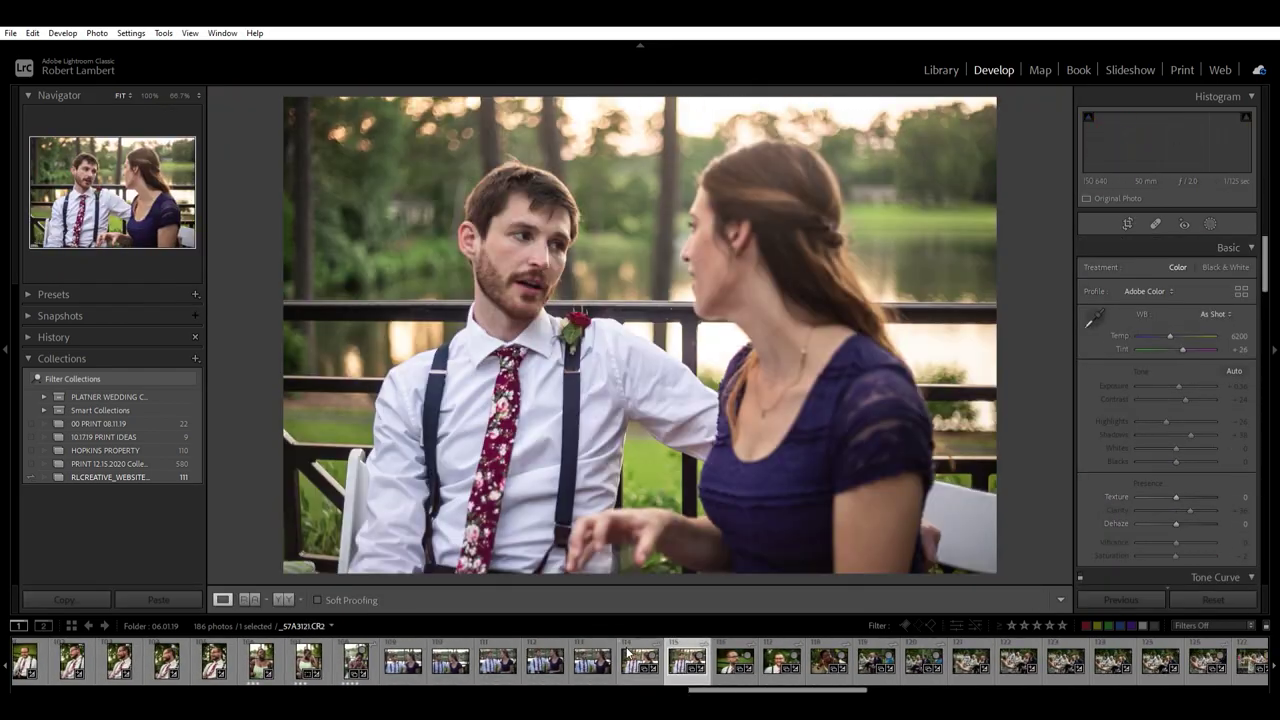
{"action": "left_click", "coordinate": [627, 653]}
{"action": "key", "text": "Right"}
{"action": "key", "text": "Right"}
{"action": "key", "text": "Right"}
{"action": "key", "text": "Right"}
{"action": "key", "text": "Right"}
{"action": "key", "text": "Right"}
{"action": "key", "text": "Right"}
{"action": "key", "text": "Right"}
{"action": "key", "text": "Right"}
{"action": "key", "text": "Right"}
{"action": "key", "text": "Right"}
{"action": "key", "text": "Right"}
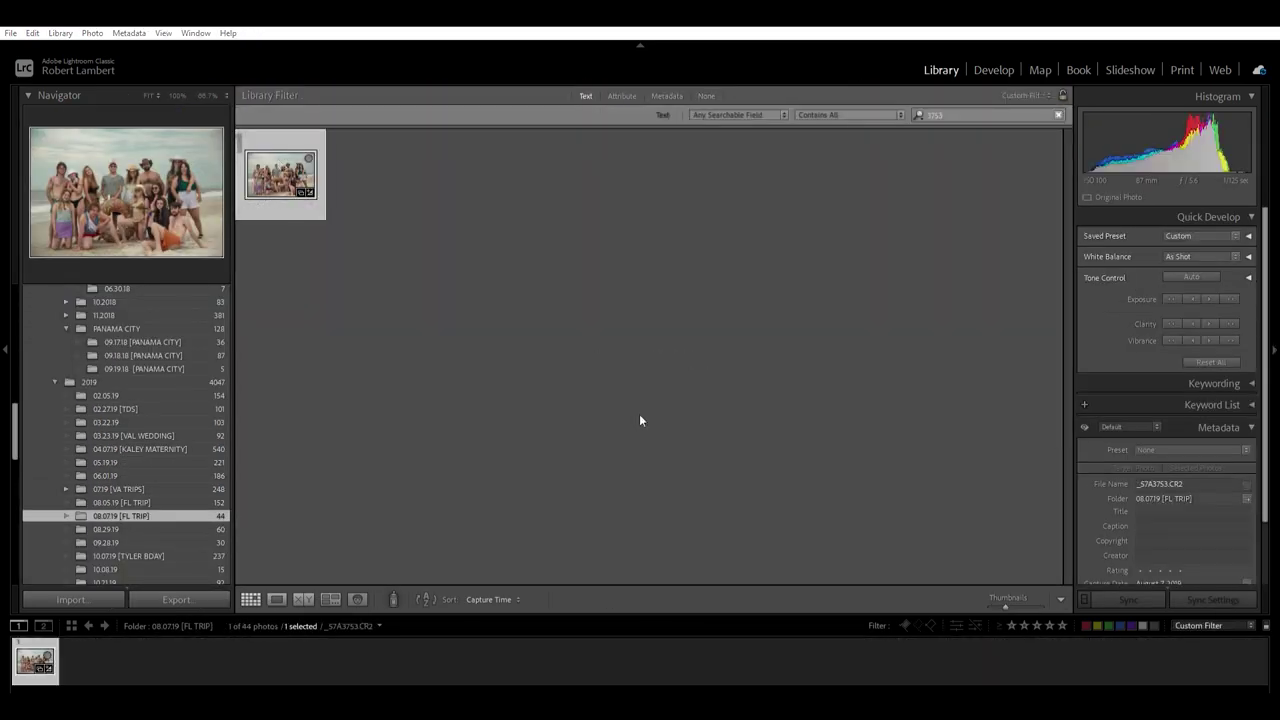
Step: Open the beach photo in Develop and step through the party photos to the pumpkin shots
{"action": "key", "text": "d"}
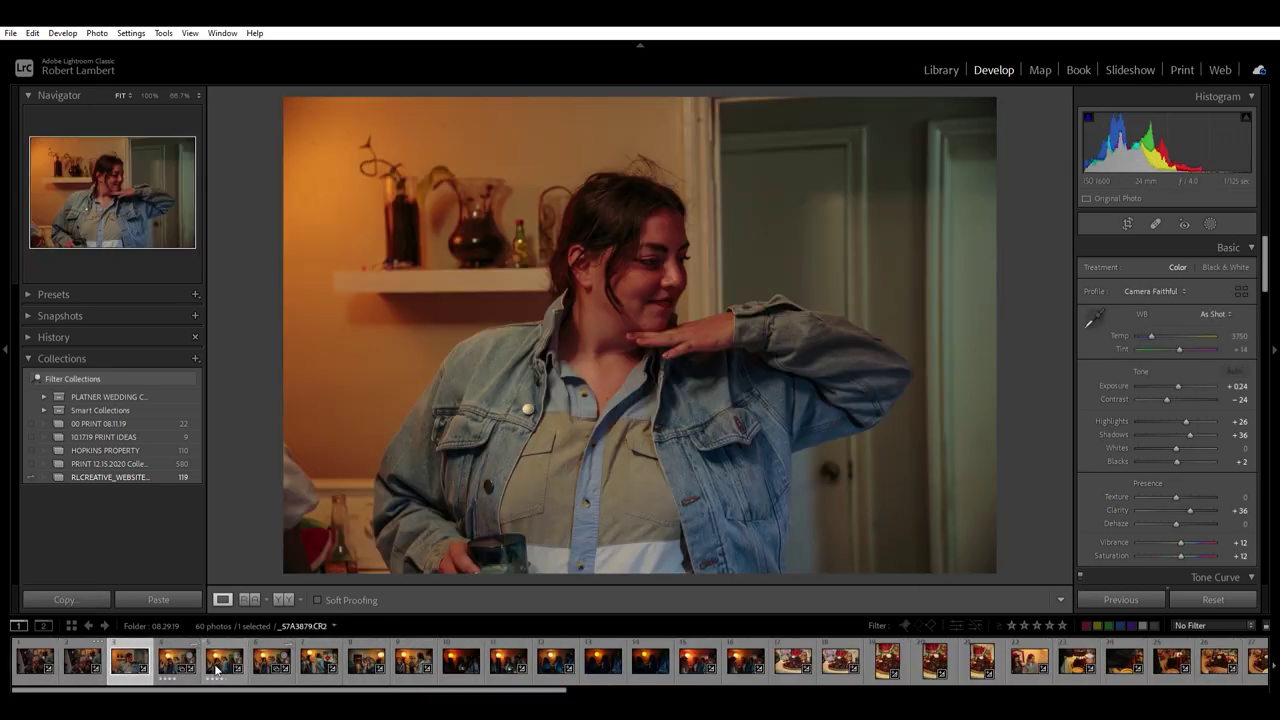
{"action": "key", "text": "Right"}
{"action": "key", "text": "Right"}
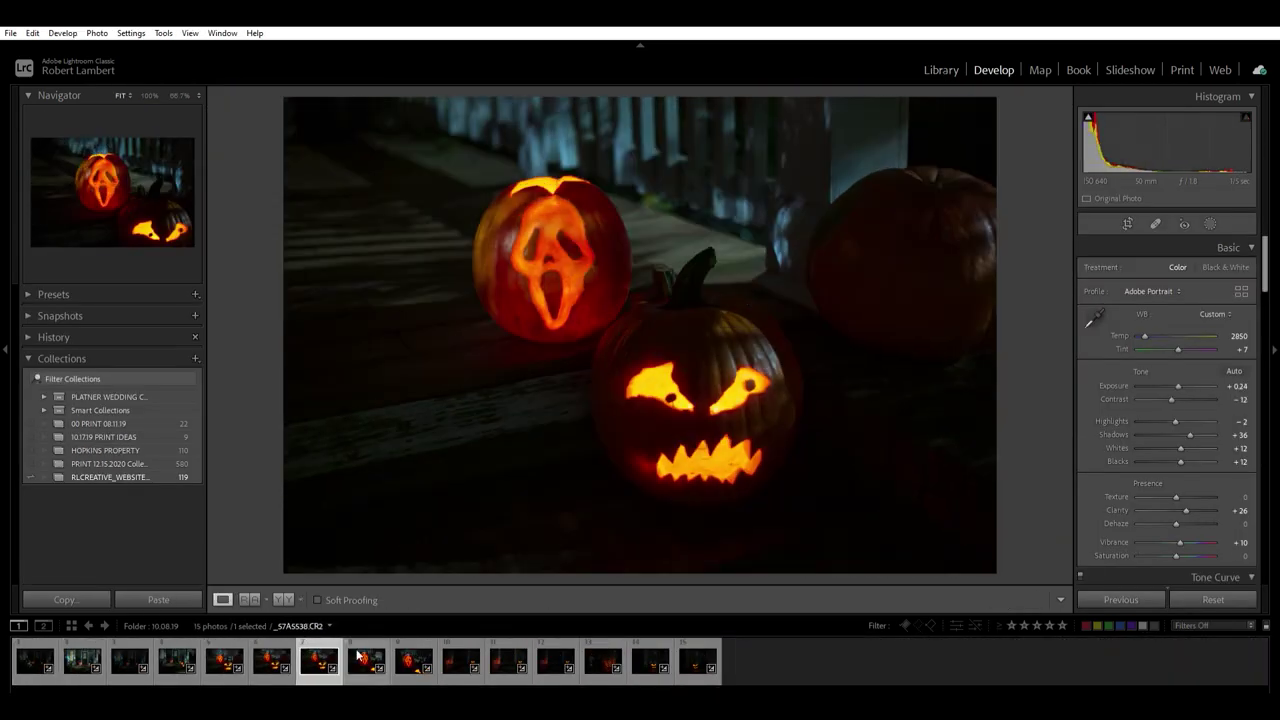
{"action": "left_click", "coordinate": [508, 660]}
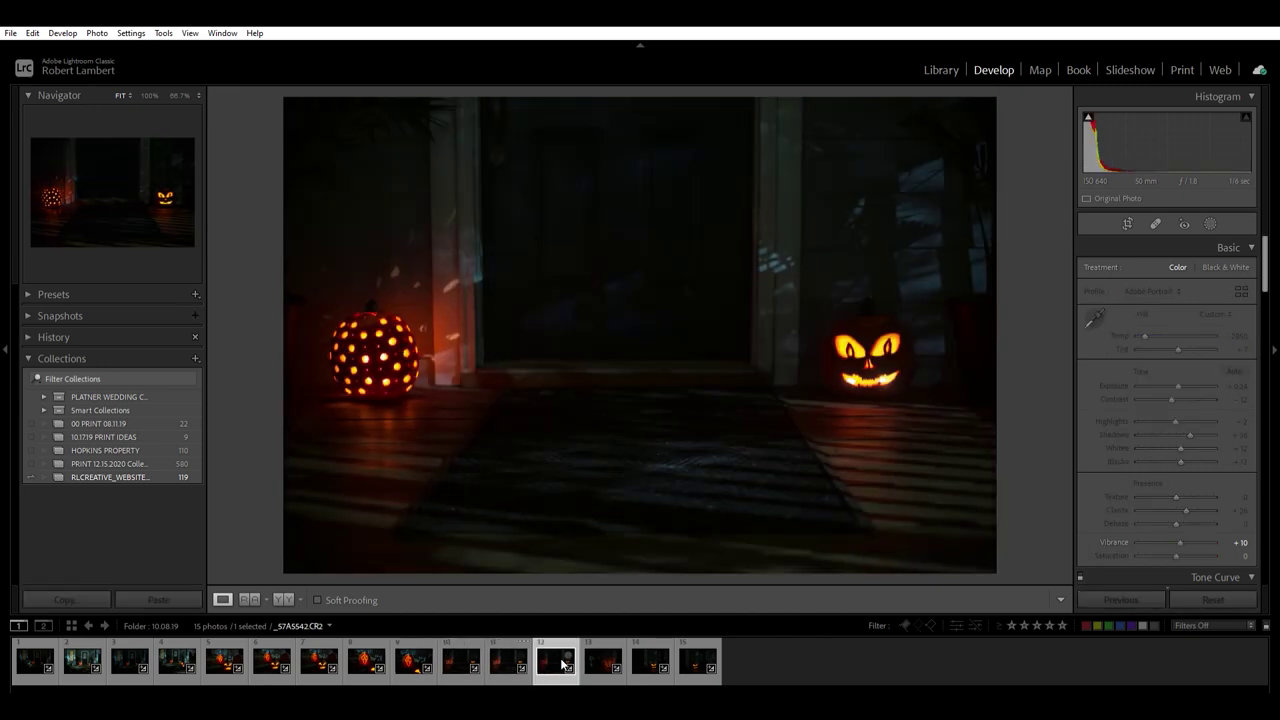
Step: Browse the pumpkin shots and open the porch photo with the pumpkins
{"action": "left_click", "coordinate": [650, 660]}
{"action": "left_click", "coordinate": [130, 660]}
{"action": "left_click", "coordinate": [73, 667]}
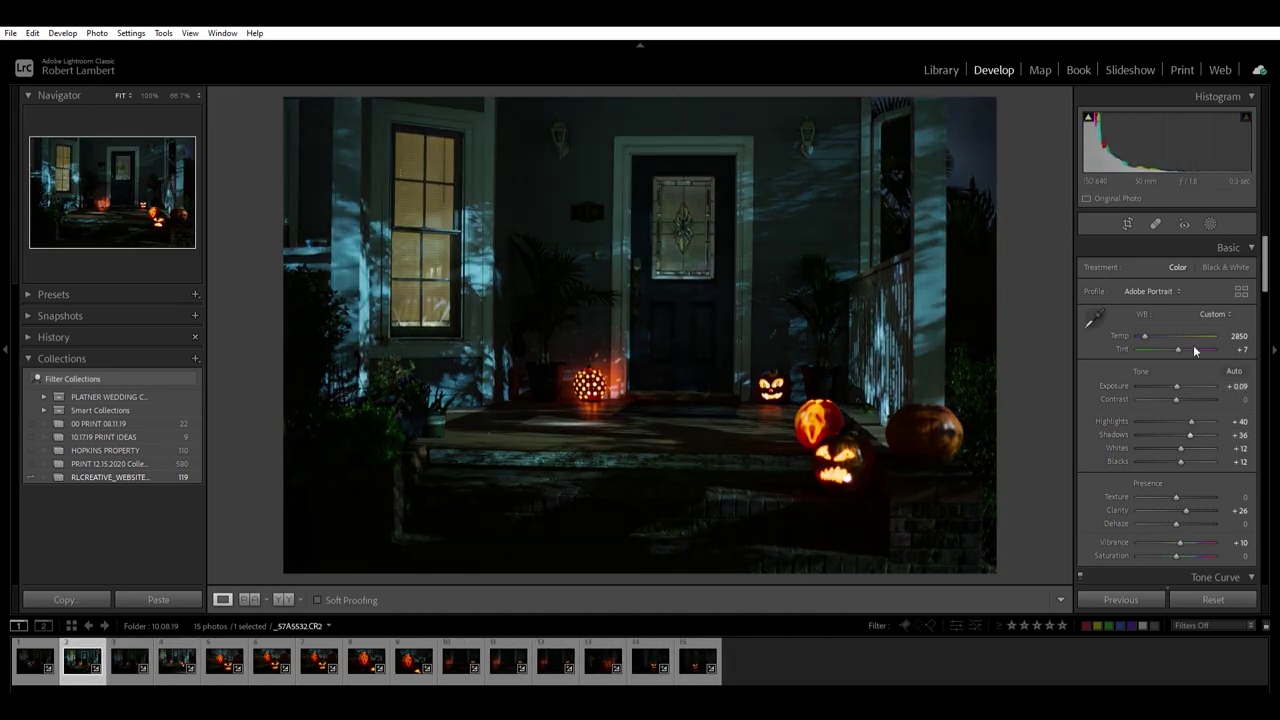
{"action": "scroll", "coordinate": [1110, 437], "scroll_direction": "down", "scroll_amount": 10}
Step: Straighten the porch verticals with a Guided Upright guide along the door's left edge
{"action": "left_click", "coordinate": [1208, 278]}
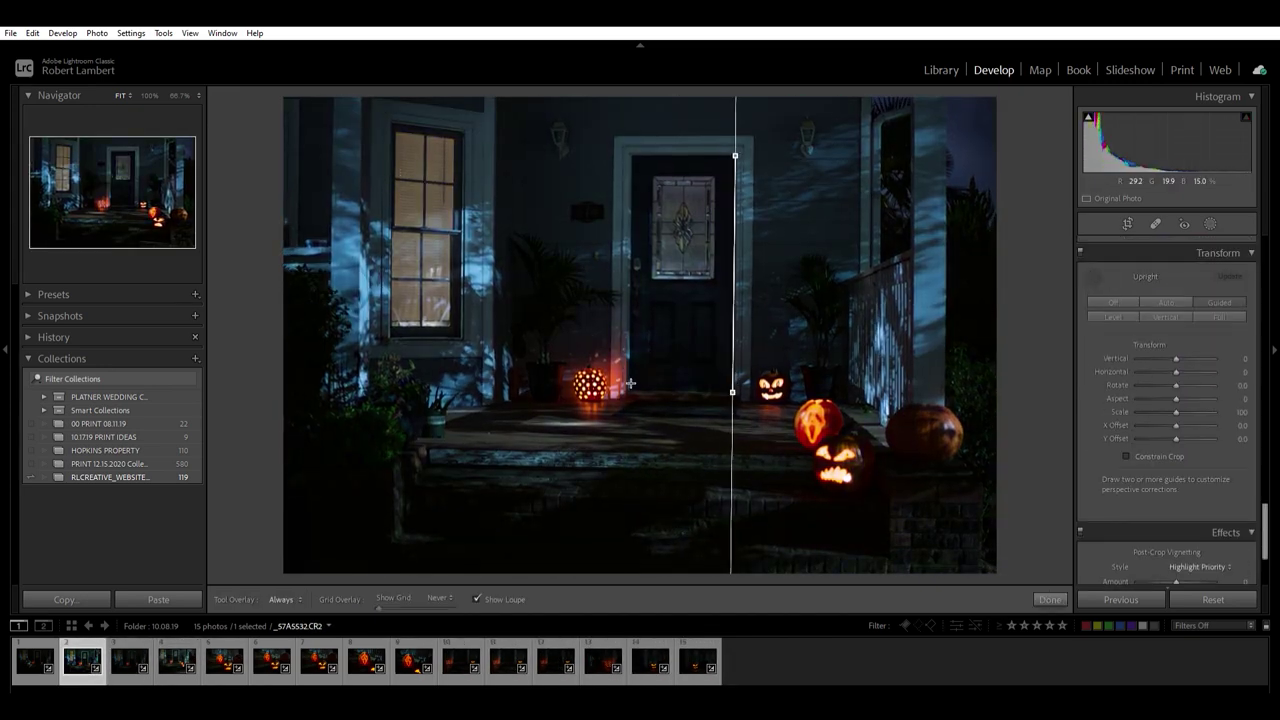
{"action": "left_click_drag", "start_coordinate": [630, 383], "coordinate": [627, 155]}
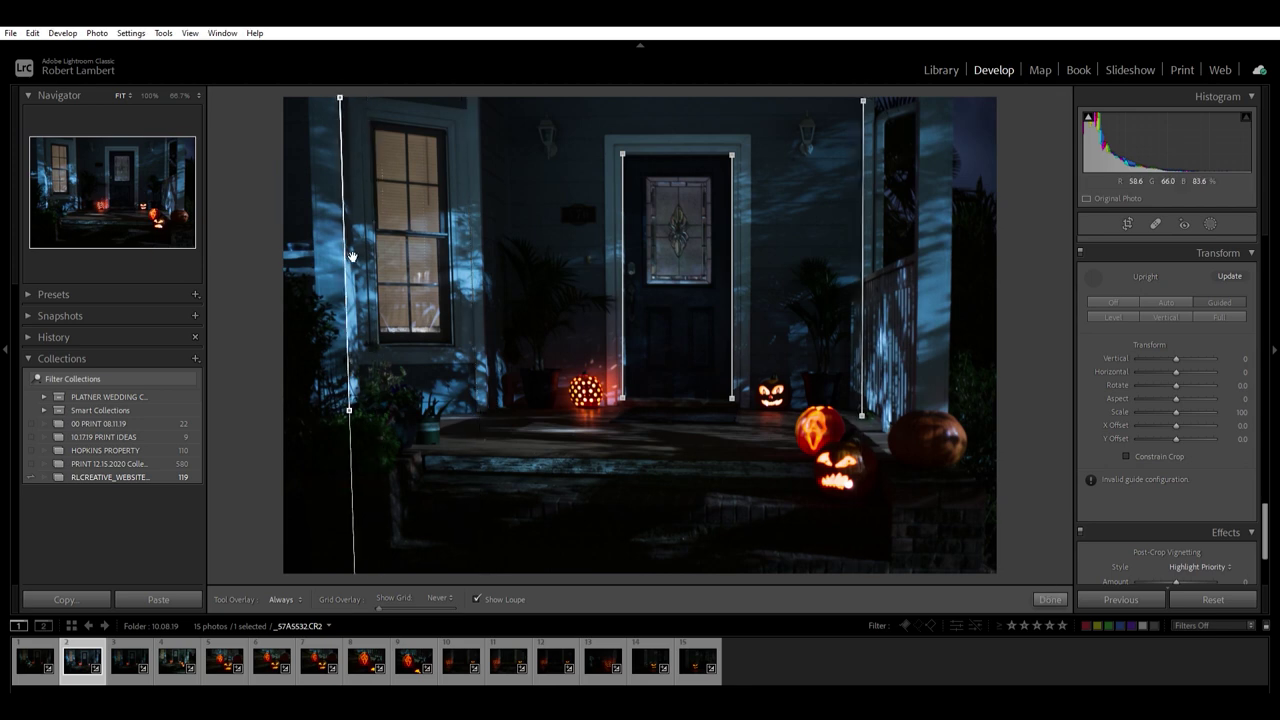
{"action": "left_click", "coordinate": [1049, 599]}
{"action": "scroll", "coordinate": [1085, 438], "scroll_direction": "up", "scroll_amount": 3}
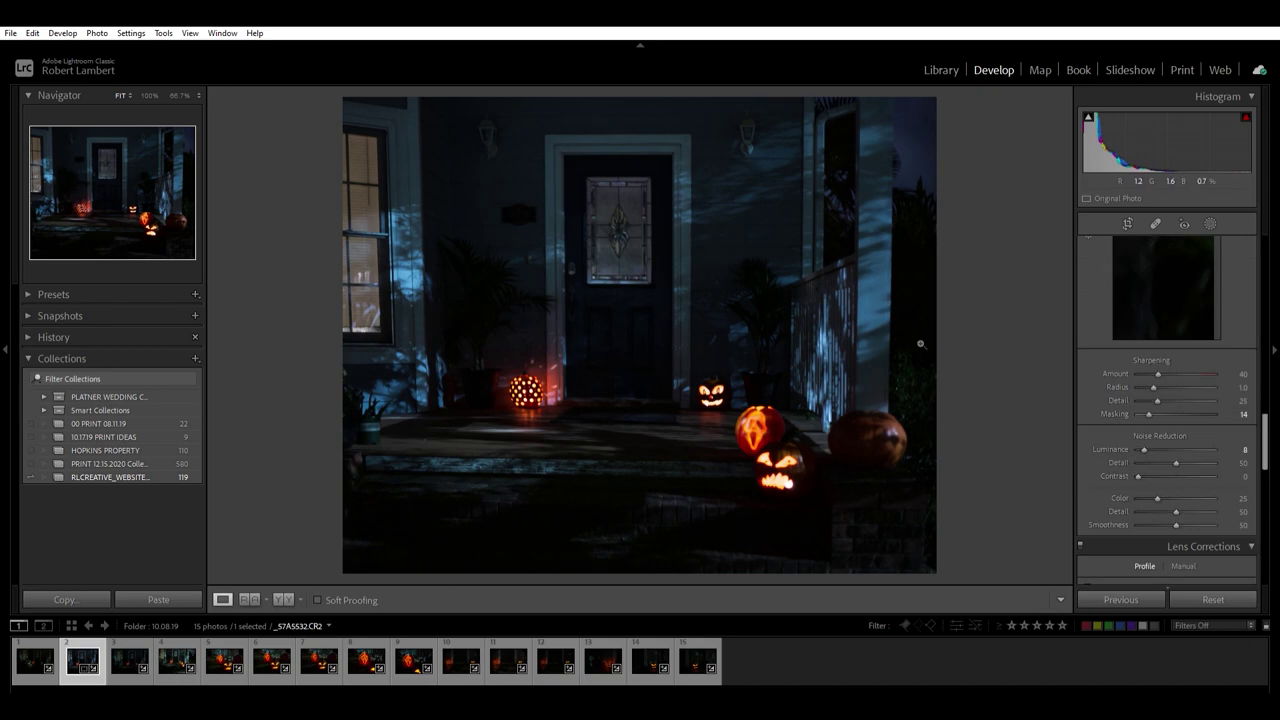
{"action": "scroll", "coordinate": [1183, 386], "scroll_direction": "up", "scroll_amount": 10}
Step: Return to the Library grid of the 15 pumpkin photos in folder 10.08.19
{"action": "key", "text": "g"}
{"action": "scroll", "coordinate": [115, 366], "scroll_direction": "up", "scroll_amount": 5}
{"action": "scroll", "coordinate": [86, 395], "scroll_direction": "up", "scroll_amount": 5}
{"action": "scroll", "coordinate": [34, 431], "scroll_direction": "down", "scroll_amount": 5}
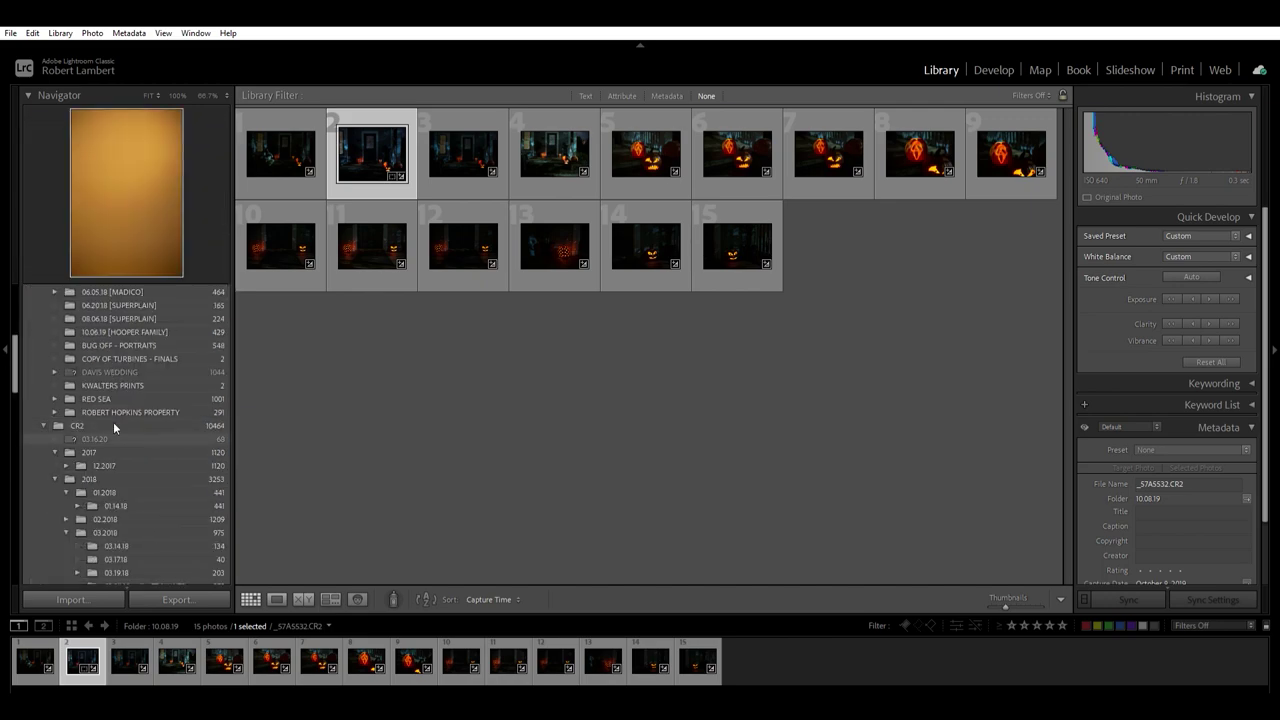
Step: View folder 03.16.20's orange portraits, then the grid of folder 10.21.19's 92 photos
{"action": "left_click", "coordinate": [113, 422]}
{"action": "scroll", "coordinate": [126, 473], "scroll_direction": "up", "scroll_amount": 10}
{"action": "scroll", "coordinate": [130, 446], "scroll_direction": "up", "scroll_amount": 3}
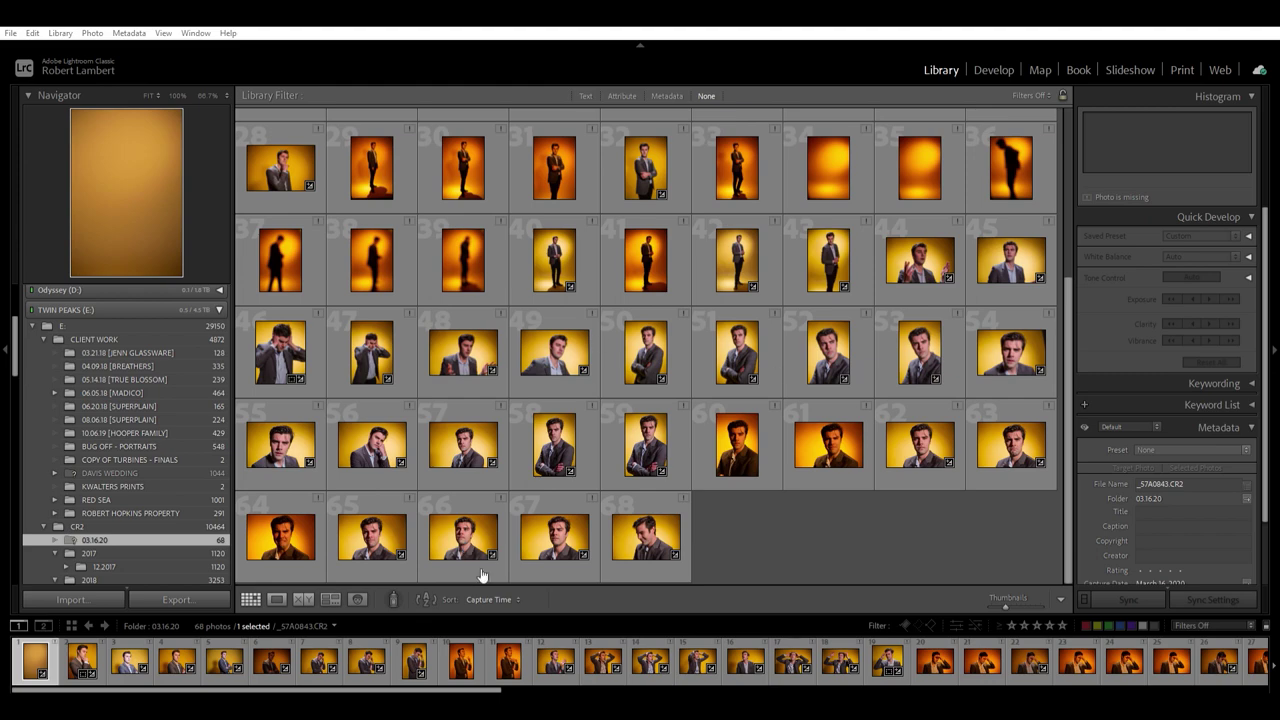
{"action": "scroll", "coordinate": [130, 450], "scroll_direction": "down", "scroll_amount": 5}
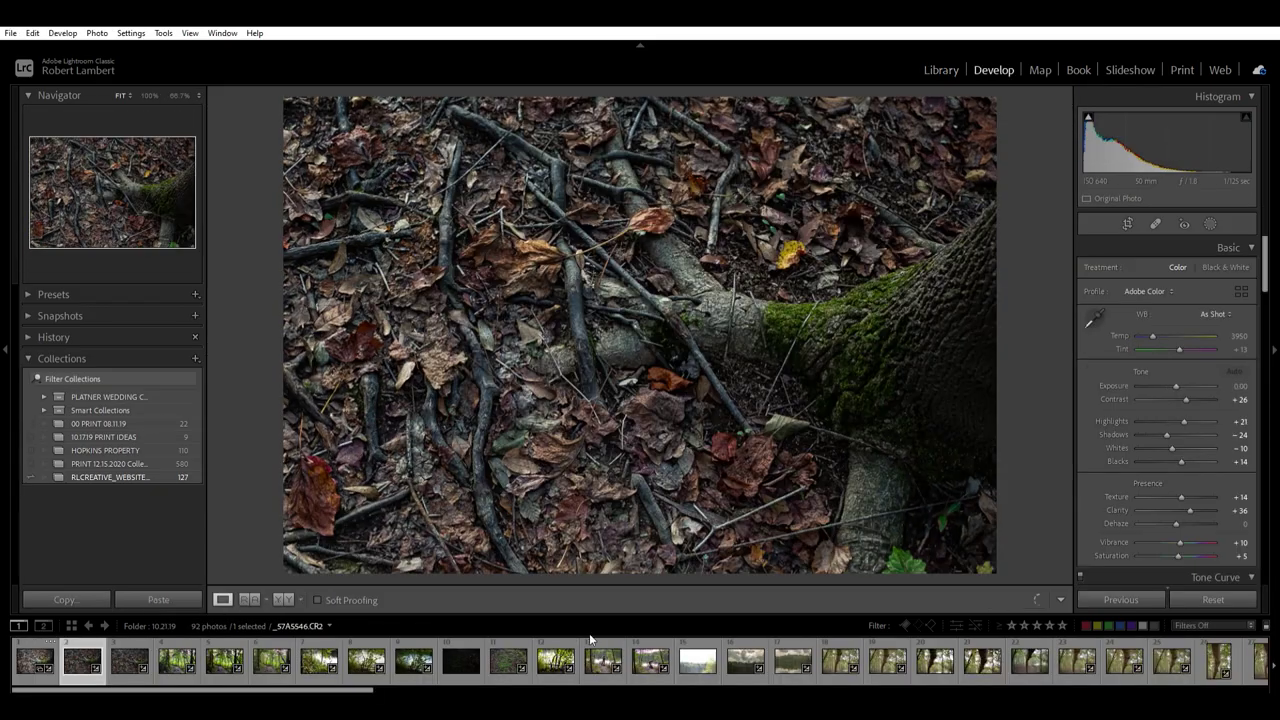
{"action": "key", "text": "g"}
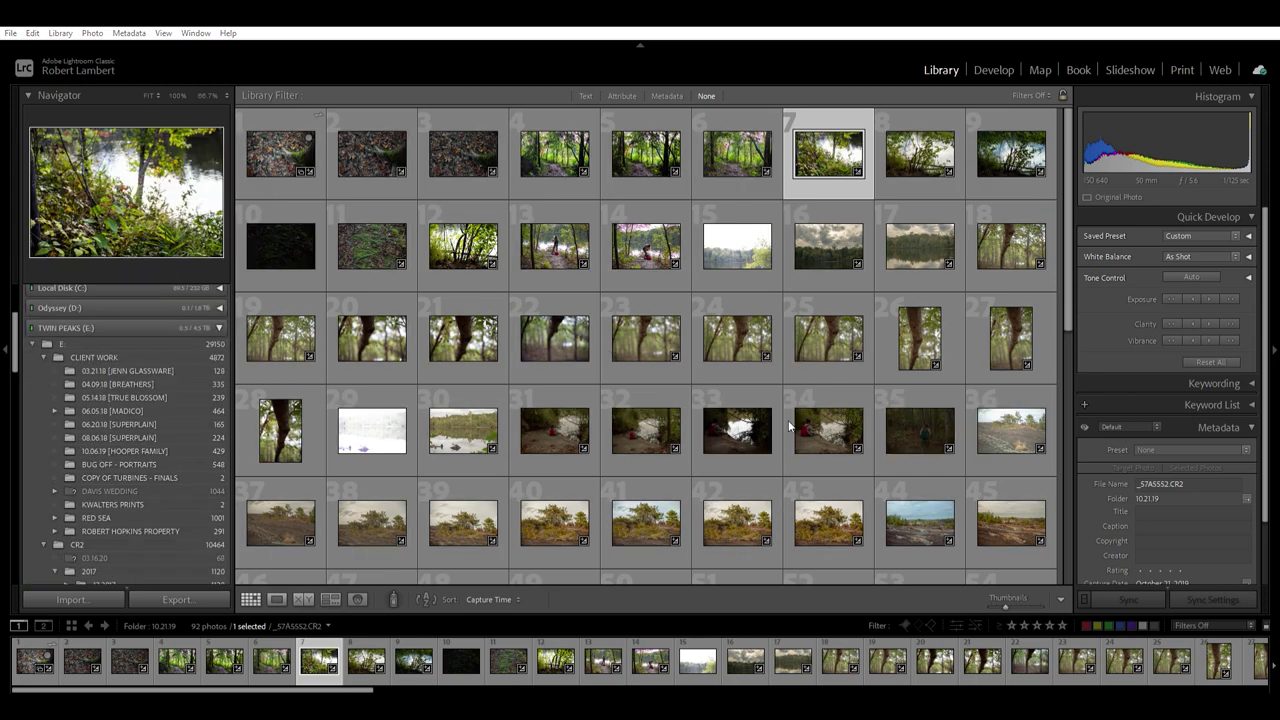
Step: Multi-select folders in the Folders panel and drag files into the 2020 folder
{"action": "scroll", "coordinate": [149, 412], "scroll_direction": "down", "scroll_amount": 10}
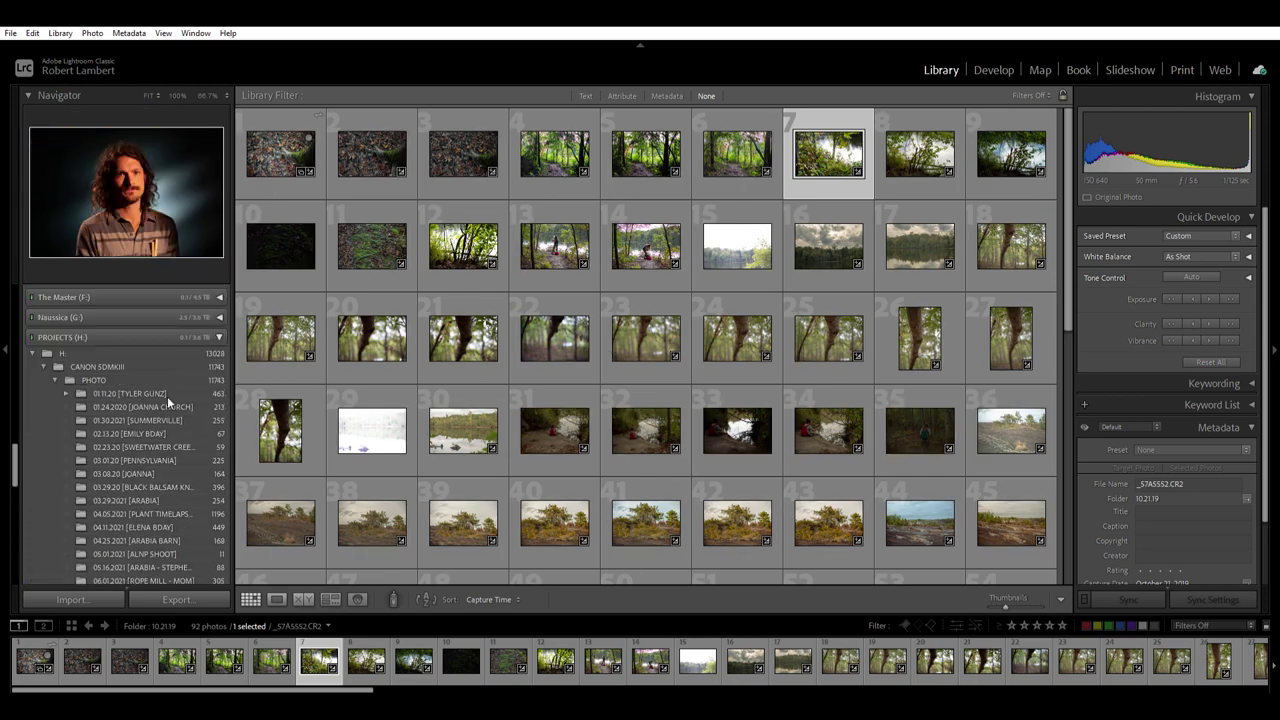
{"action": "scroll", "coordinate": [167, 396], "scroll_direction": "down", "scroll_amount": 5}
{"action": "left_click", "coordinate": [167, 396]}
{"action": "left_click", "coordinate": [137, 345], "text": "shift"}
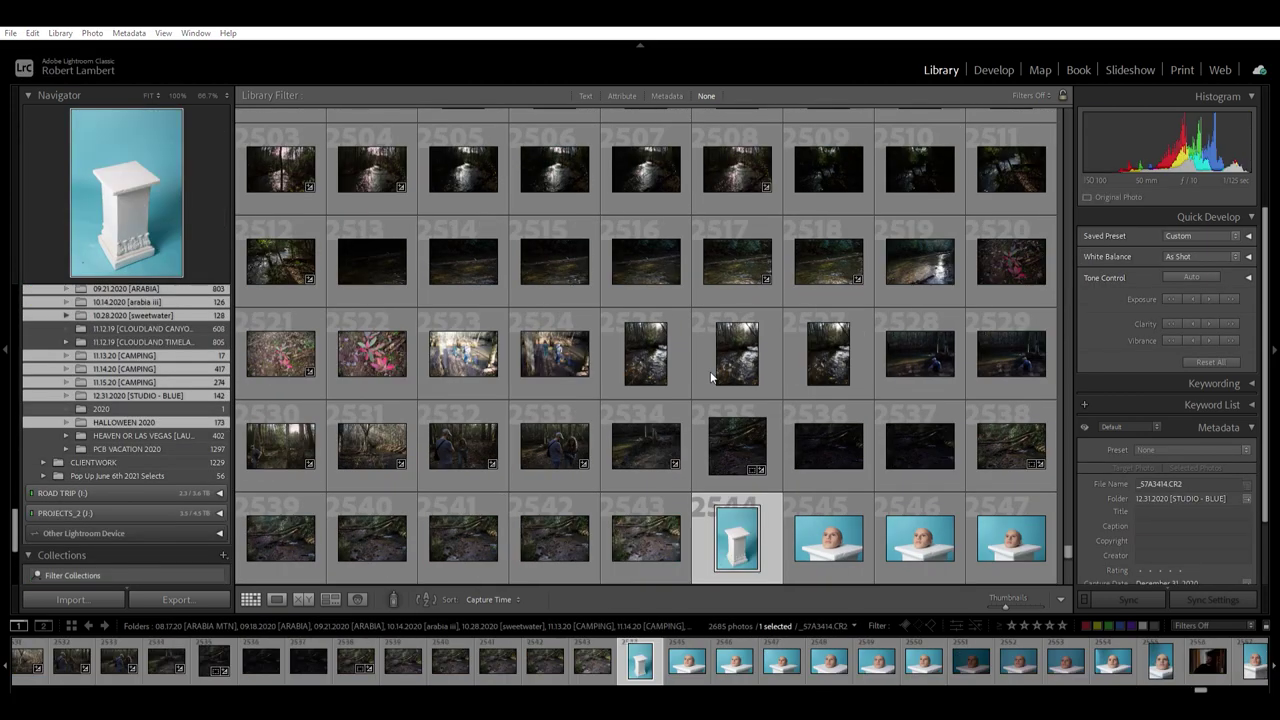
{"action": "left_click_drag", "start_coordinate": [153, 420], "coordinate": [106, 540]}
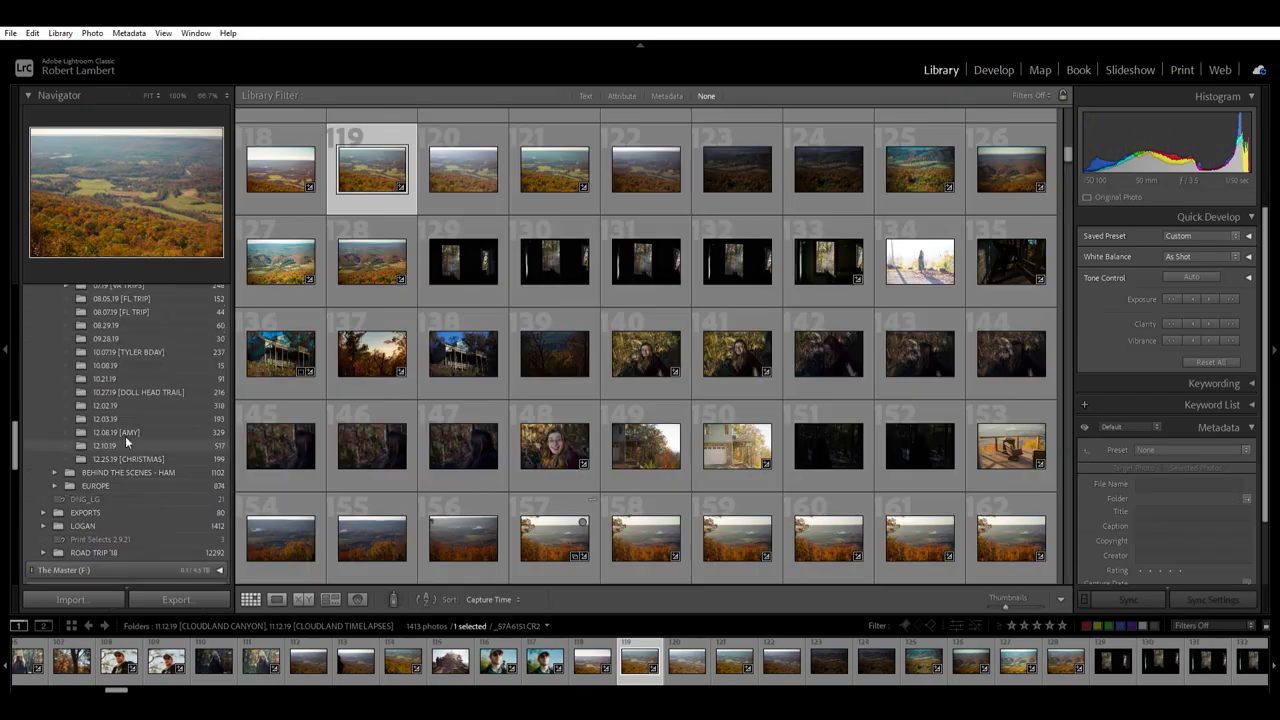
{"action": "scroll", "coordinate": [132, 490], "scroll_direction": "up", "scroll_amount": 5}
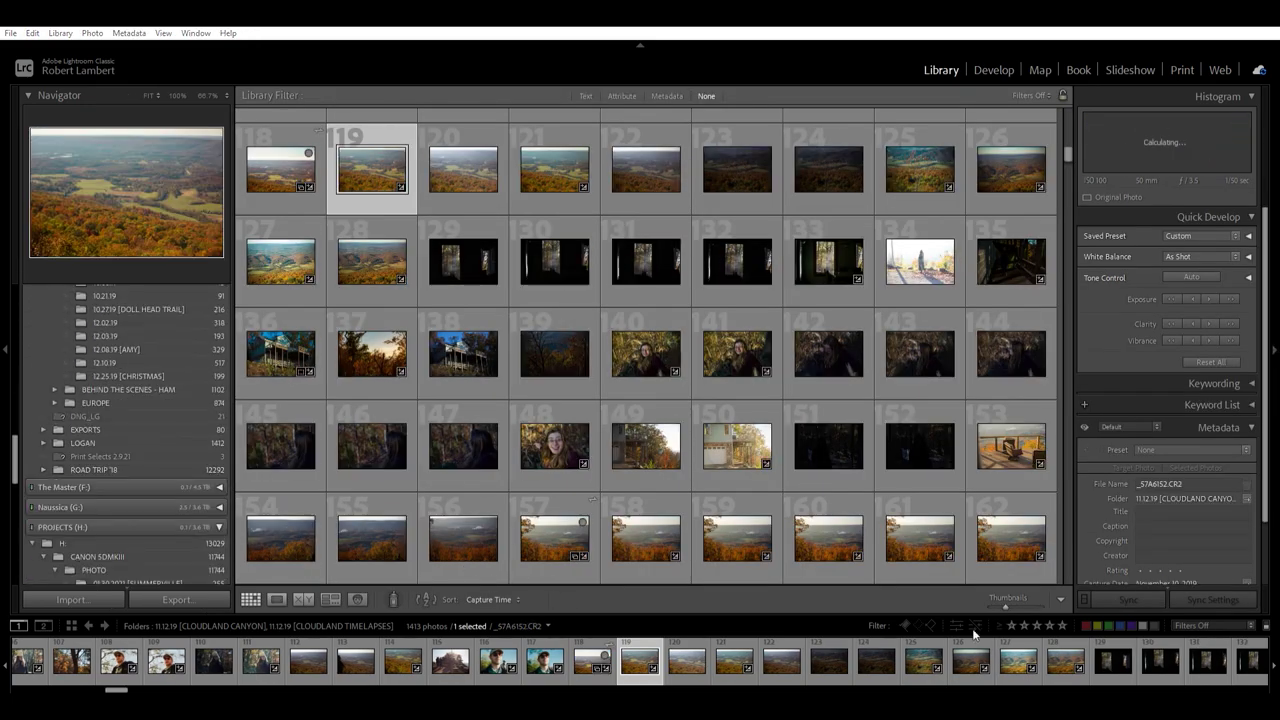